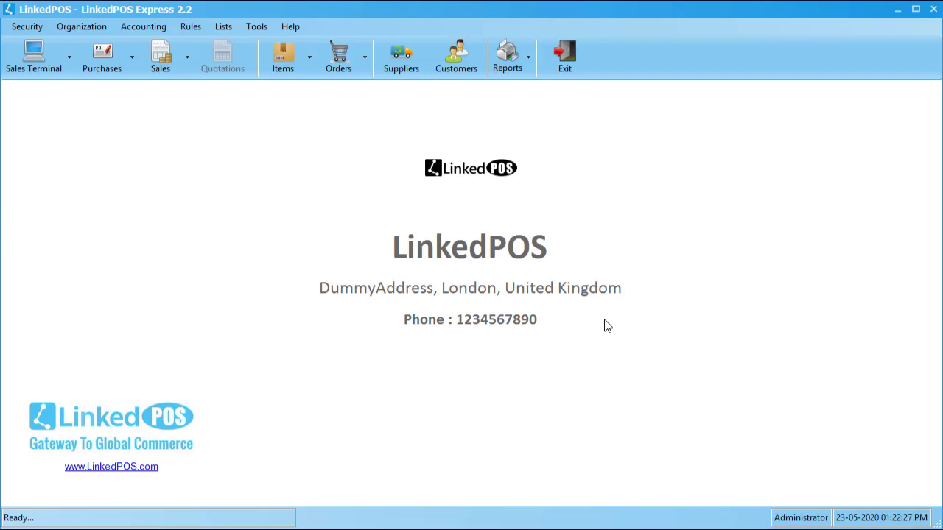
Step: Import Orange French Cheese and Sesame Seeds from online items into the Items list, making 12 active items
click(295, 56)
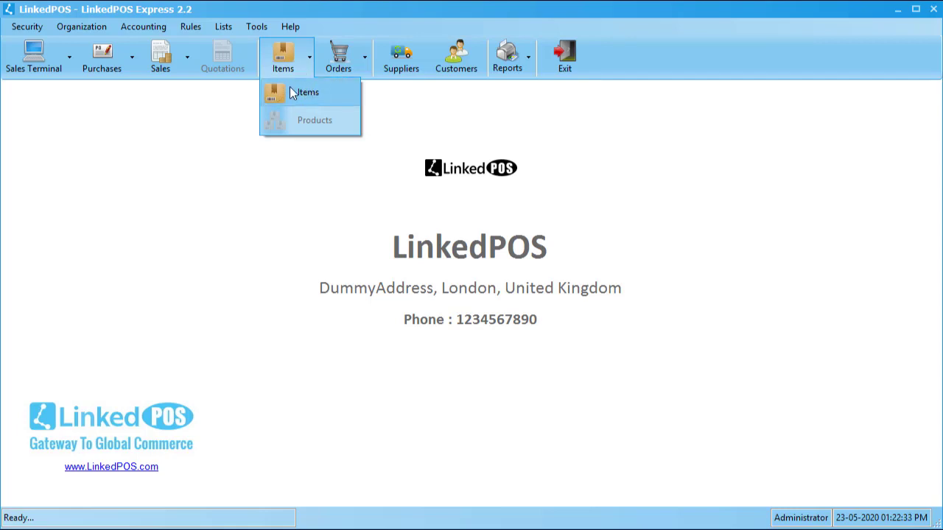
click(290, 90)
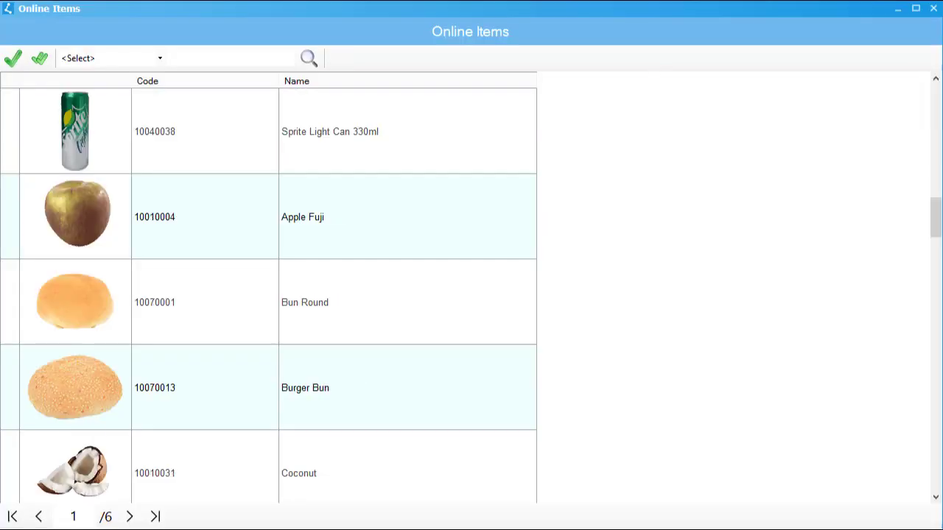
scroll(349, 341, down, 4)
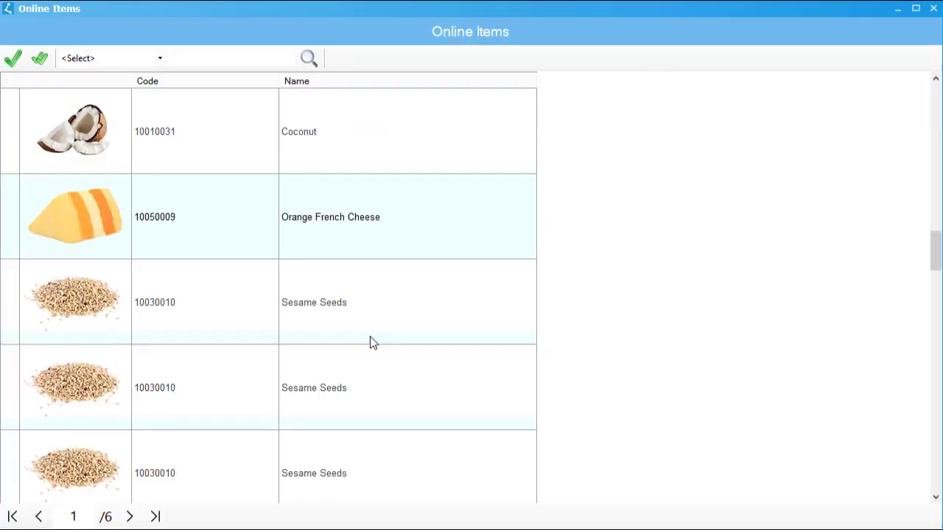
click(16, 223)
click(15, 309)
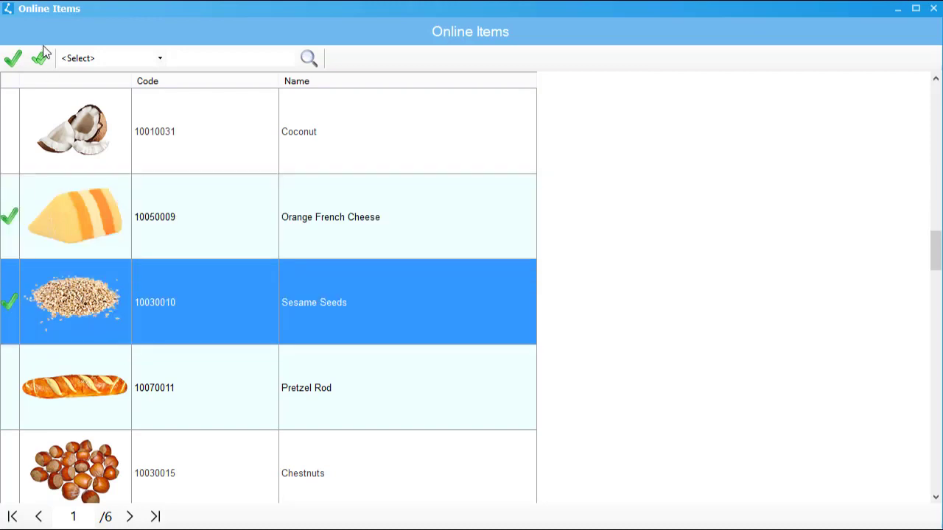
click(14, 59)
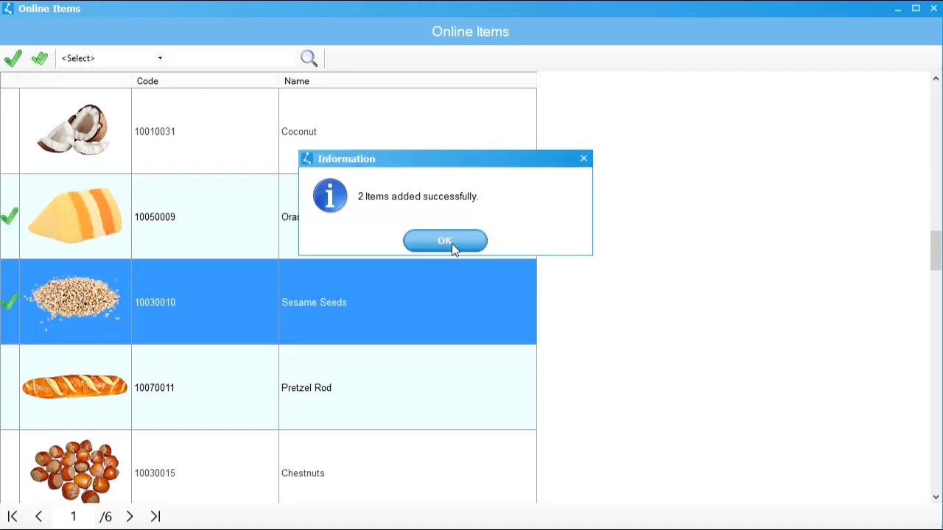
click(451, 243)
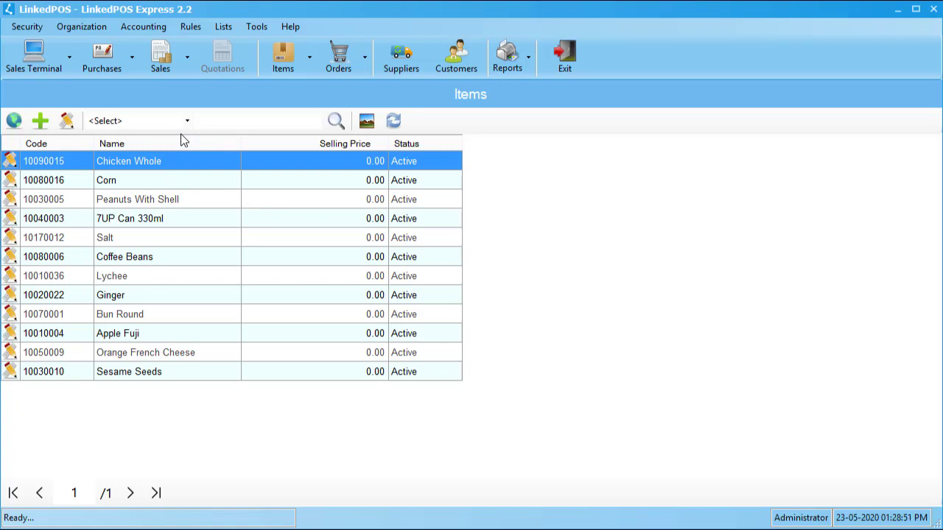
Step: Start a new item with code 16009 and print-preview its barcode label sheet
click(41, 122)
drag(333, 2, 345, 30)
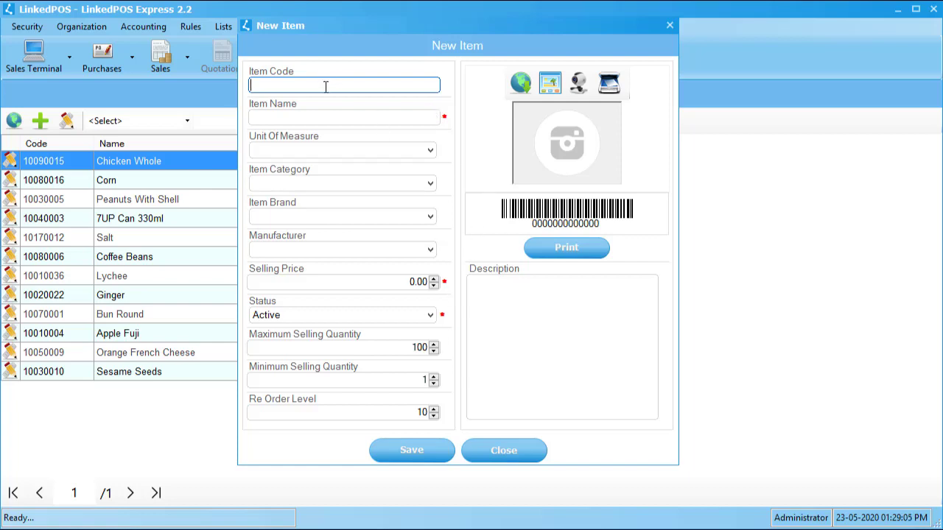
text(169)
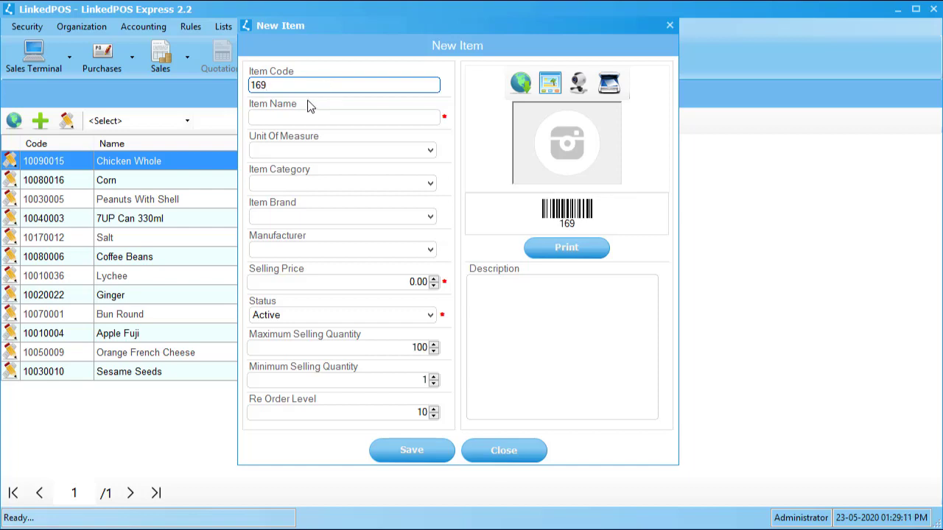
click(261, 86)
text(00)
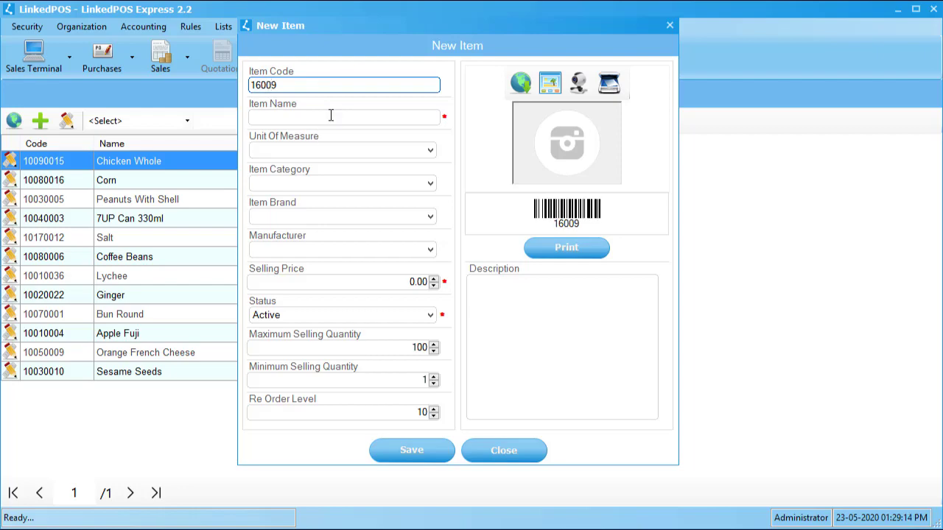
click(566, 250)
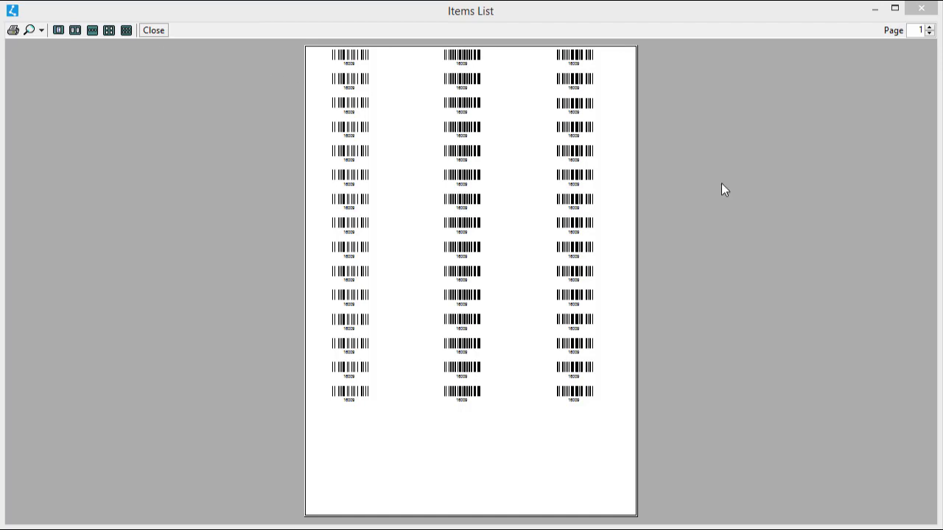
Step: Close the barcode label preview window, back to the item 16009 form
click(344, 13)
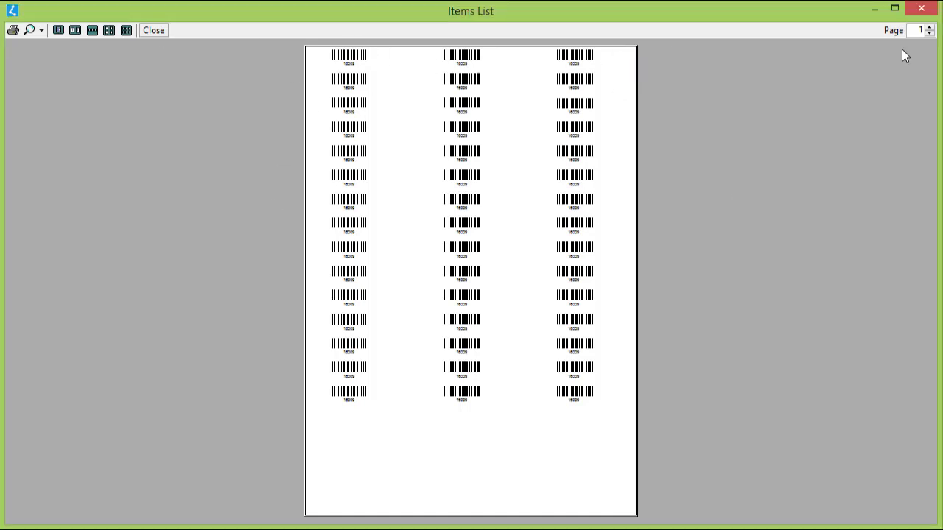
click(921, 8)
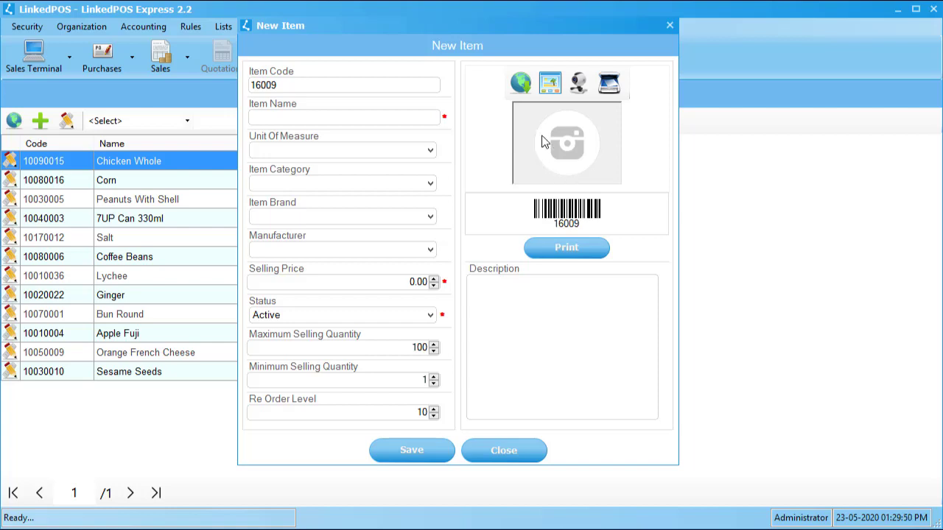
Step: Set the Peanuts With Shell online image as item 16009's picture
click(521, 84)
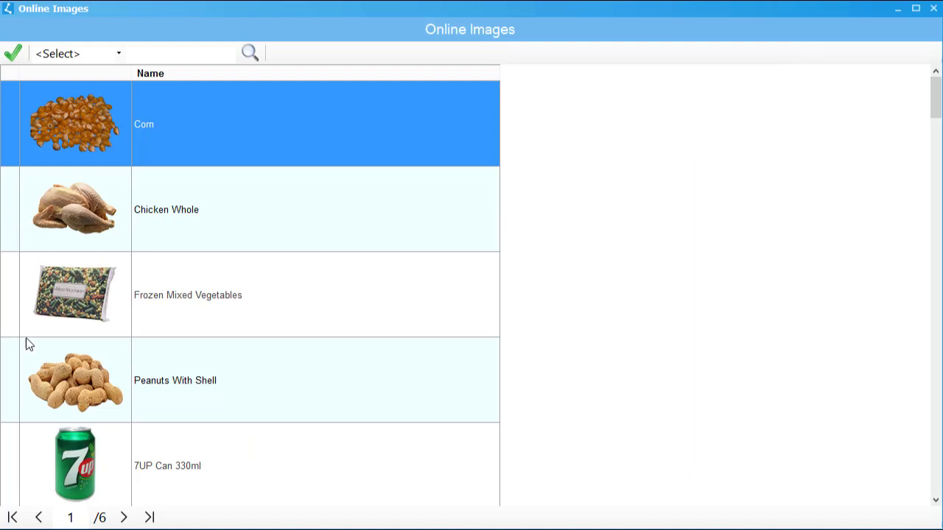
click(22, 303)
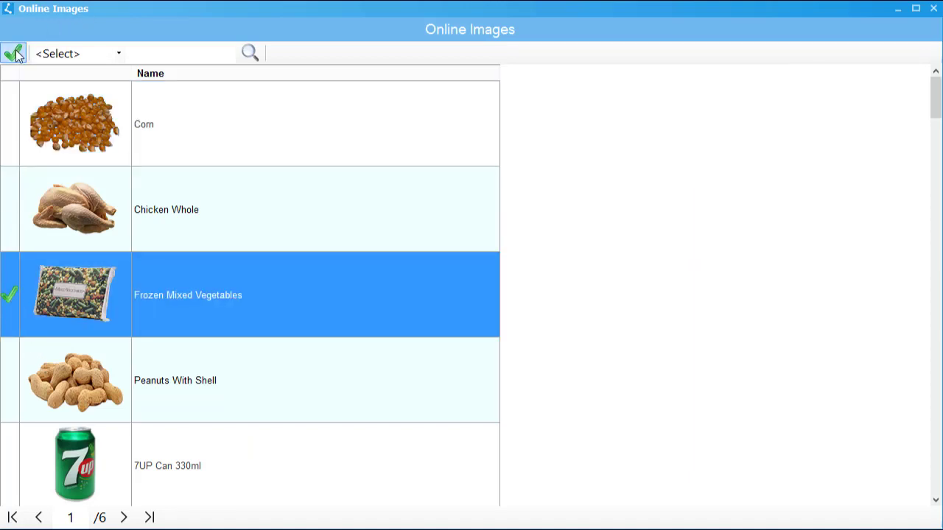
click(20, 475)
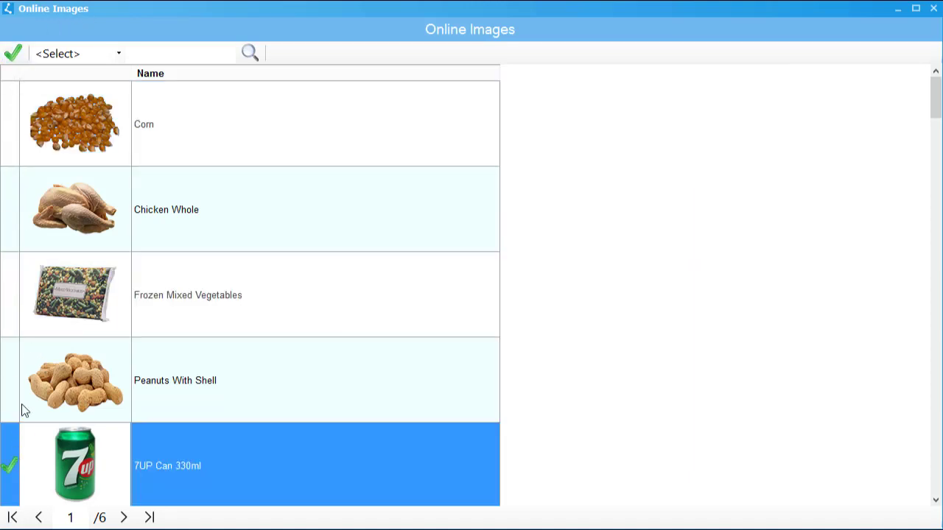
click(23, 405)
click(23, 56)
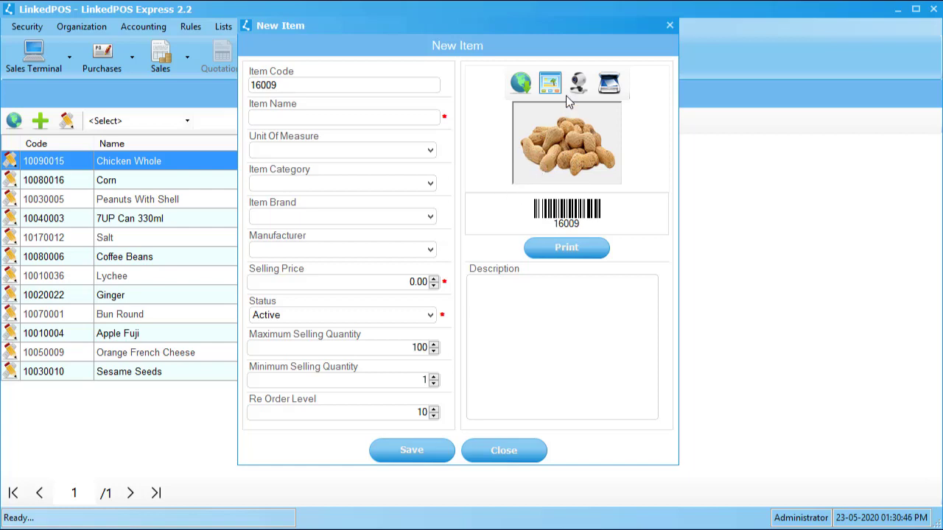
click(549, 83)
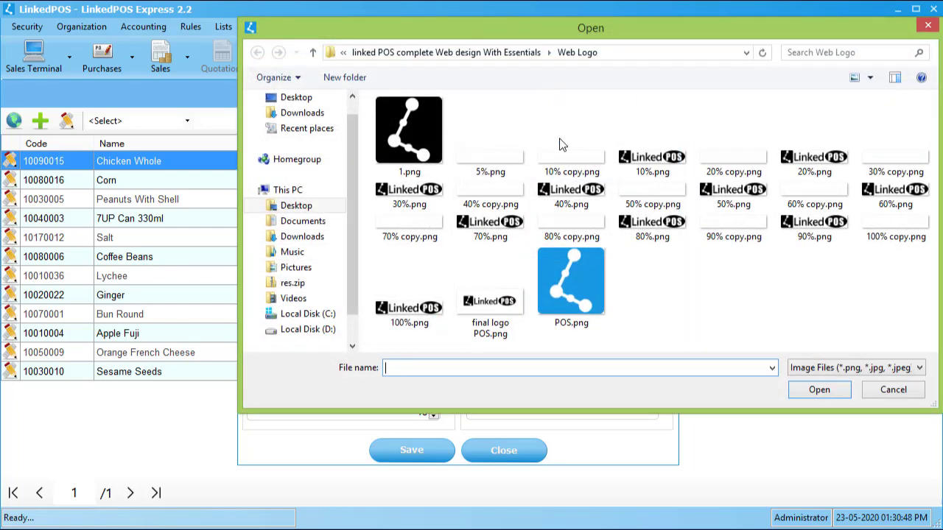
click(899, 394)
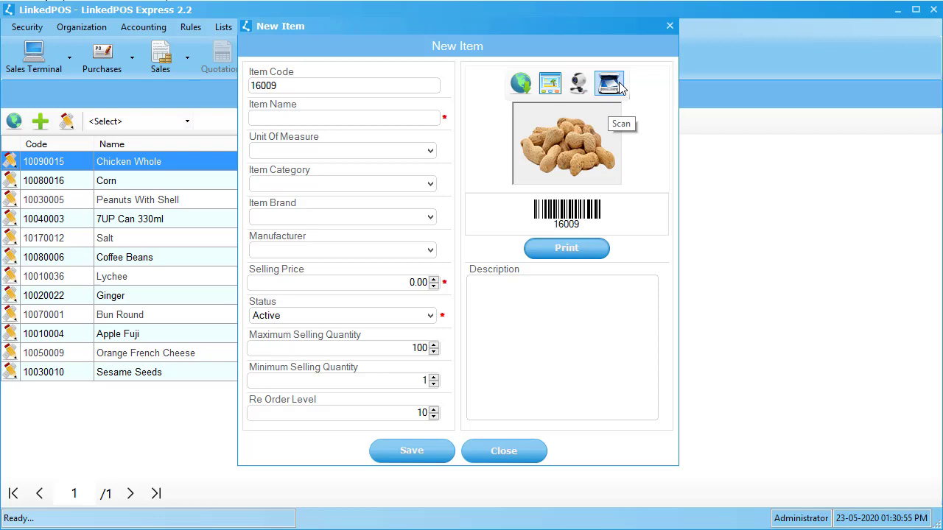
click(372, 123)
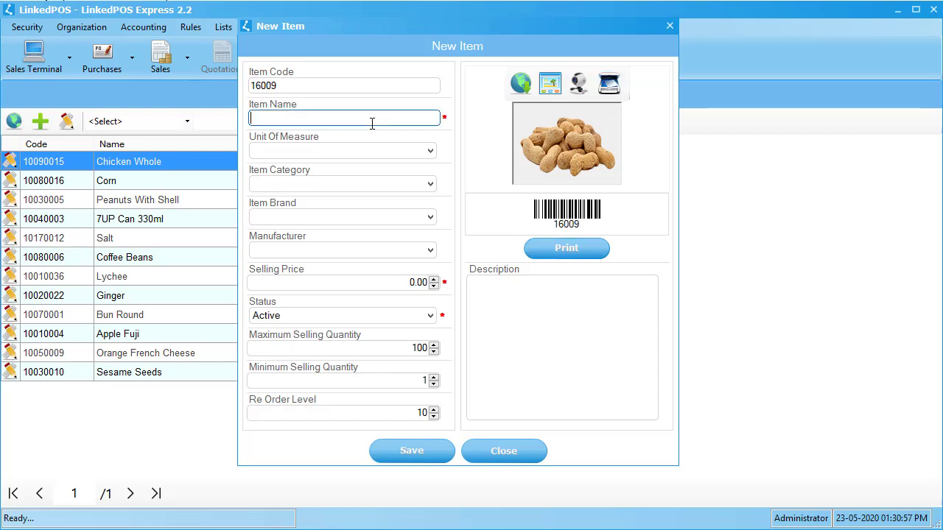
Step: Enter 'Item Name', check the unit, category, brand and manufacturer lists, then close the form unsaved
text(Item Name)
click(324, 155)
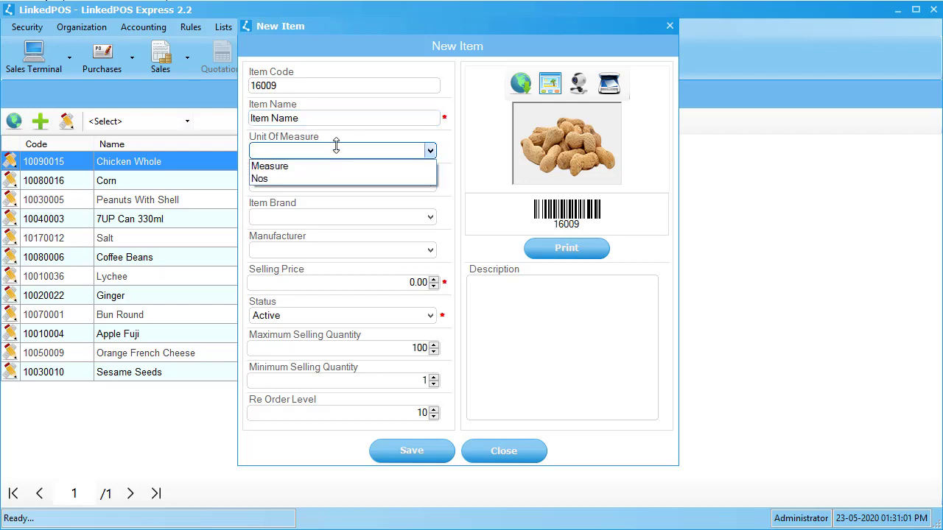
click(360, 150)
click(372, 190)
click(372, 190)
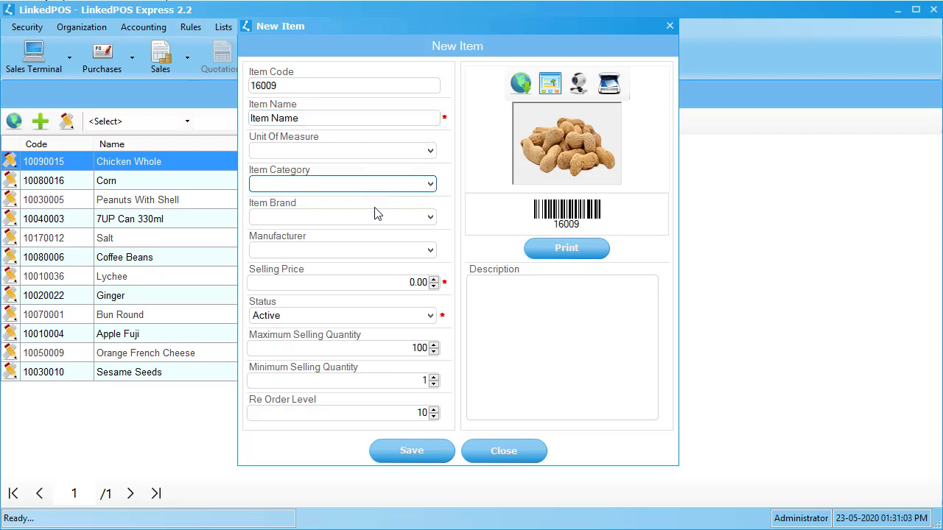
click(374, 217)
click(377, 218)
click(381, 252)
click(381, 258)
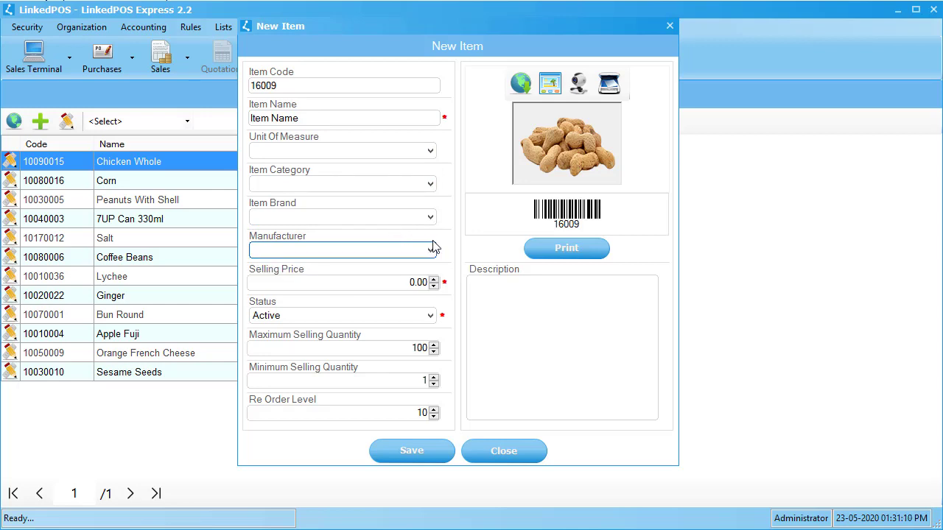
click(505, 452)
Step: Add a unit named 'Unit of Measure' in Lists > Unit Of Measures
click(226, 29)
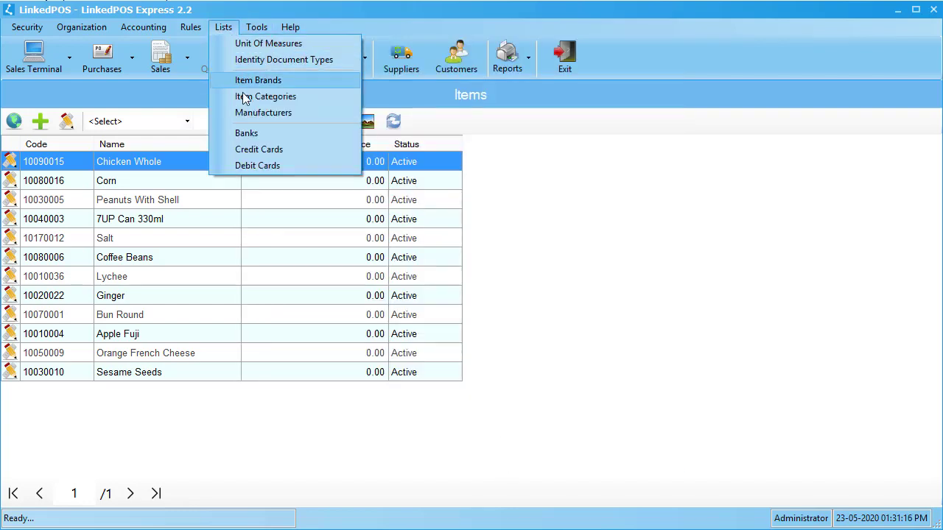
click(267, 45)
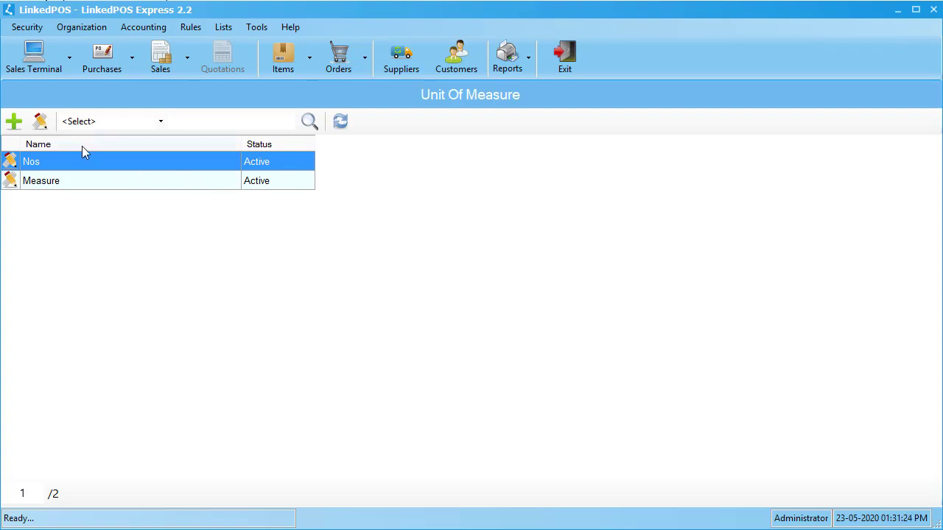
click(12, 124)
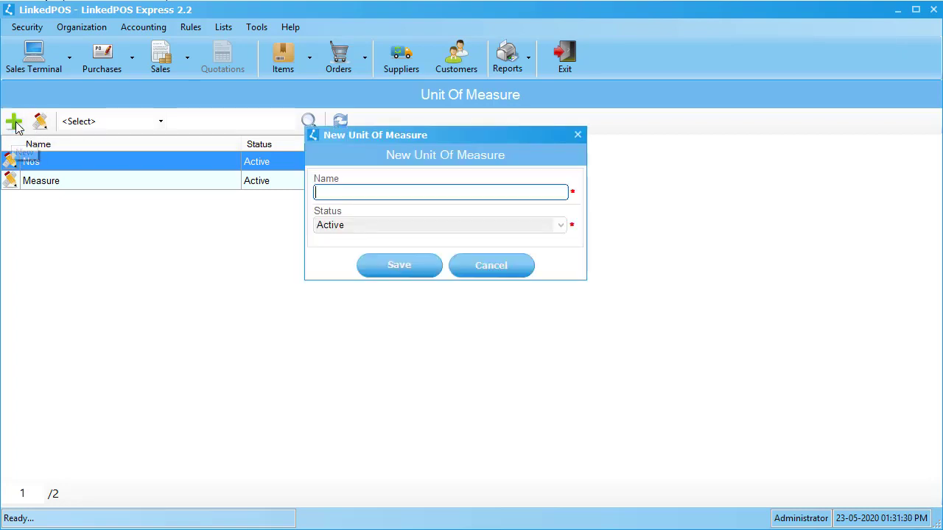
text(Unit )
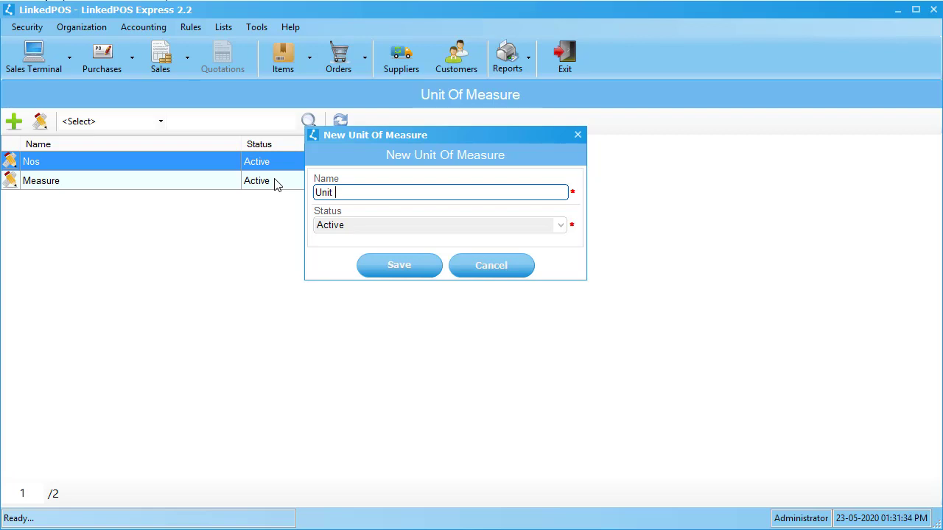
text(of Measure)
click(386, 265)
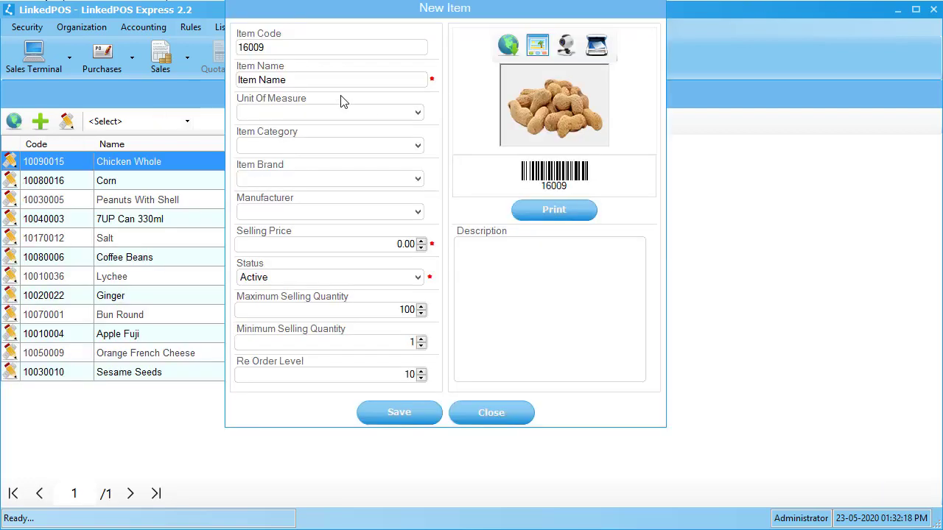
Step: Set the item's unit to Unit of Measure and its selling price to 2.00
click(373, 116)
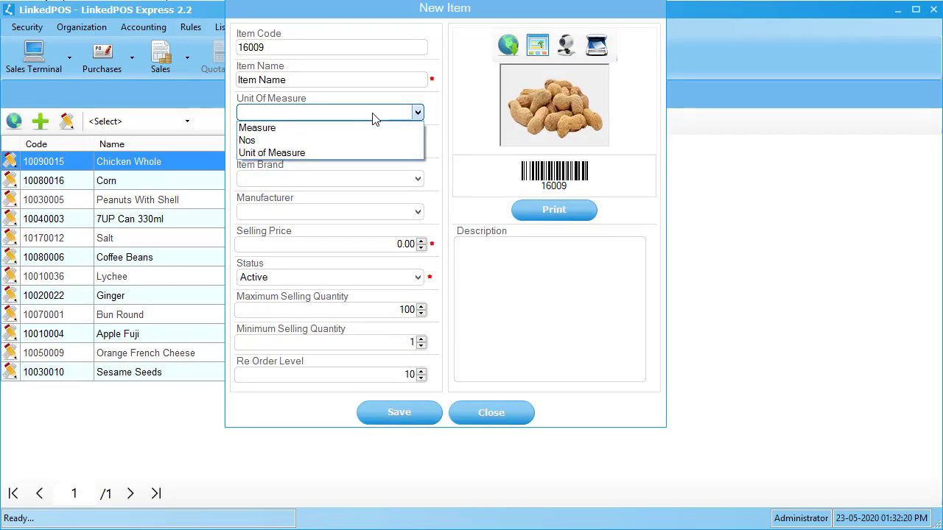
click(352, 152)
click(365, 155)
click(366, 159)
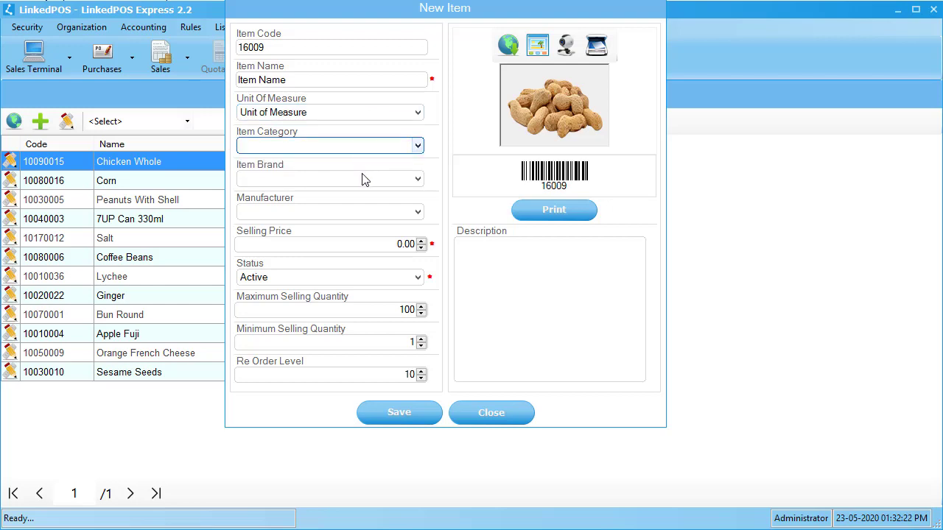
click(409, 245)
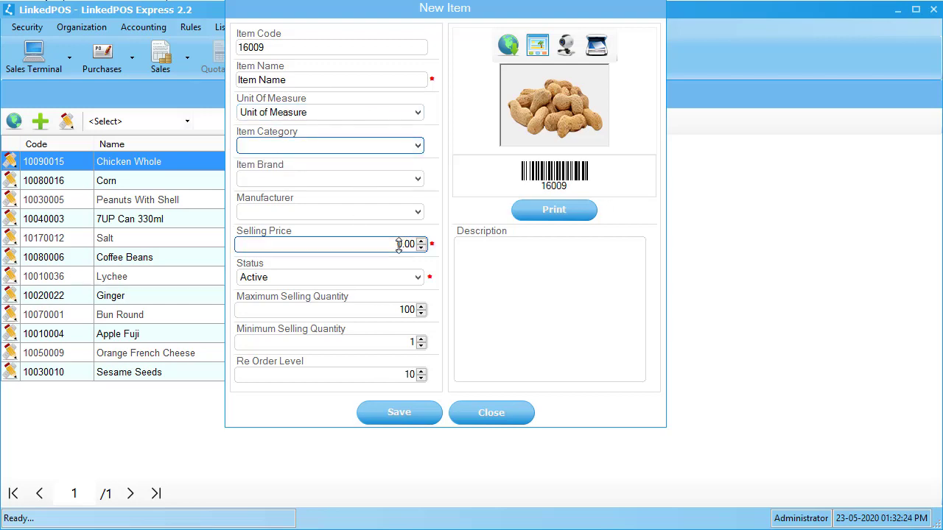
click(399, 246)
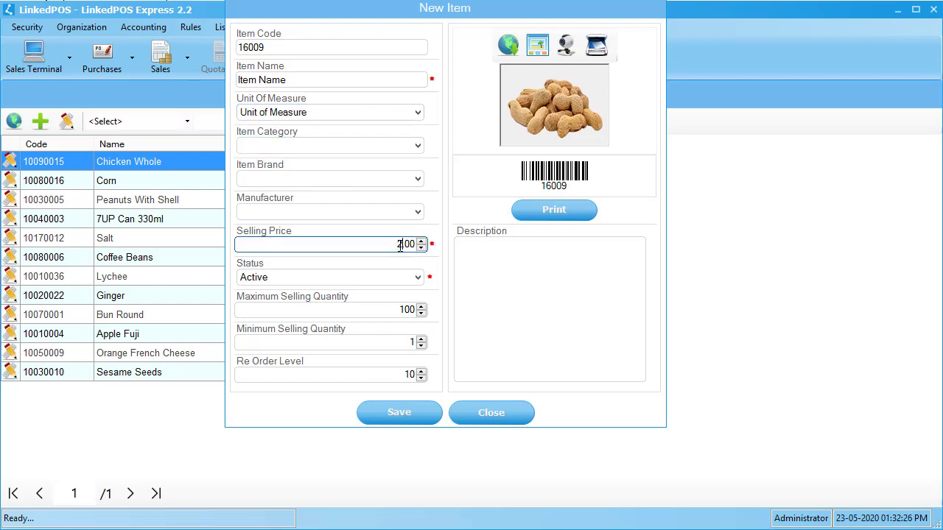
Step: Keep status Active, set minimum quantity 10 and reorder level 25
click(418, 277)
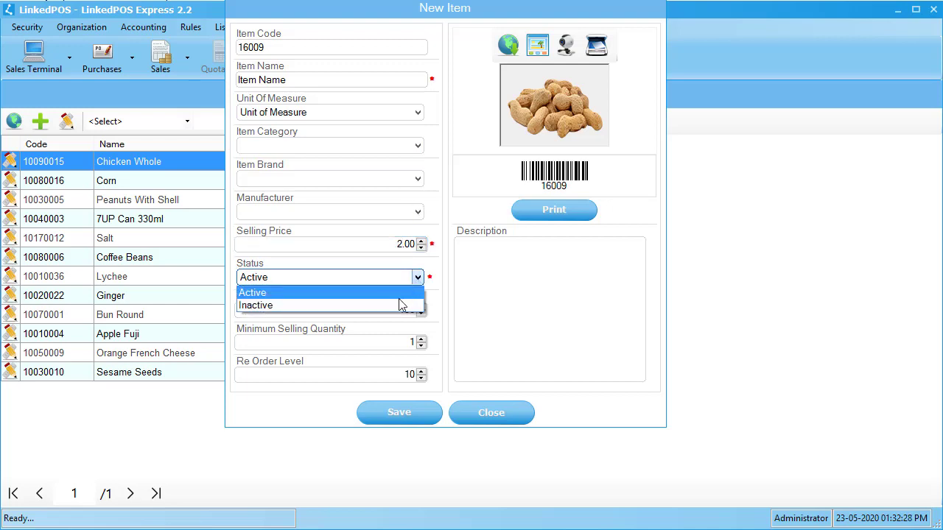
click(394, 305)
click(376, 289)
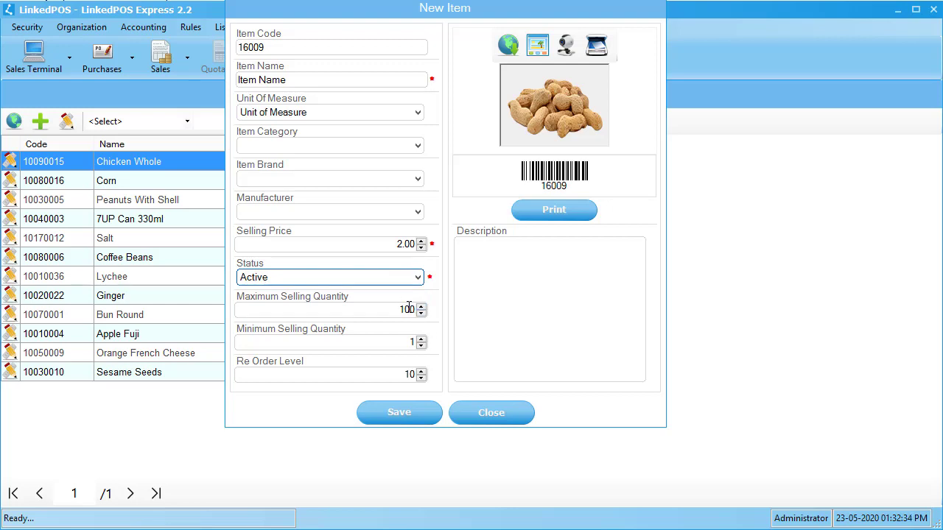
click(413, 310)
click(414, 340)
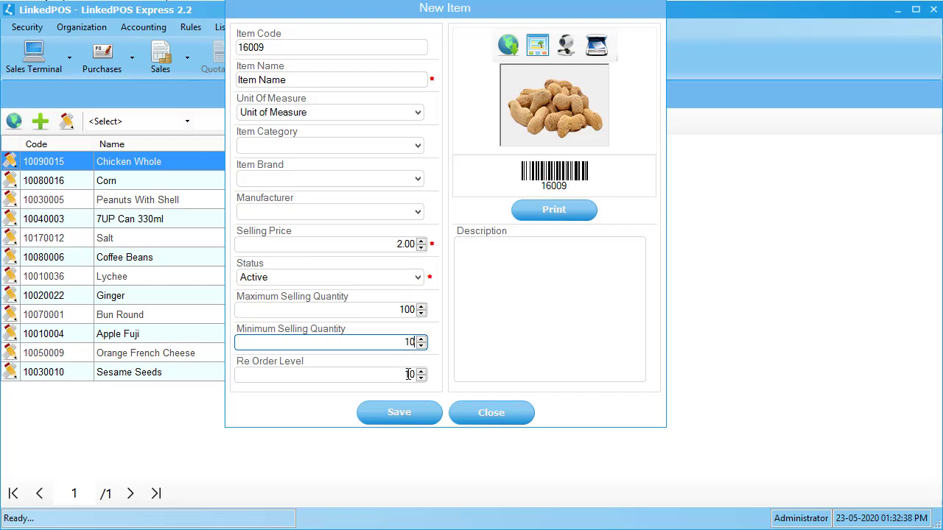
click(421, 377)
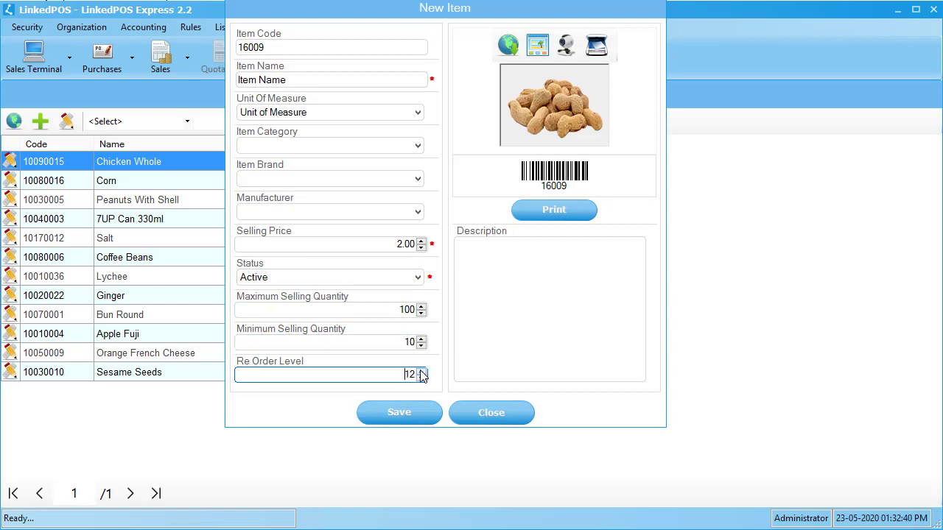
click(420, 371)
click(421, 371)
click(422, 372)
click(421, 372)
click(421, 371)
Step: Add the description 'Comments' and save item 16009 to the Items list
click(530, 288)
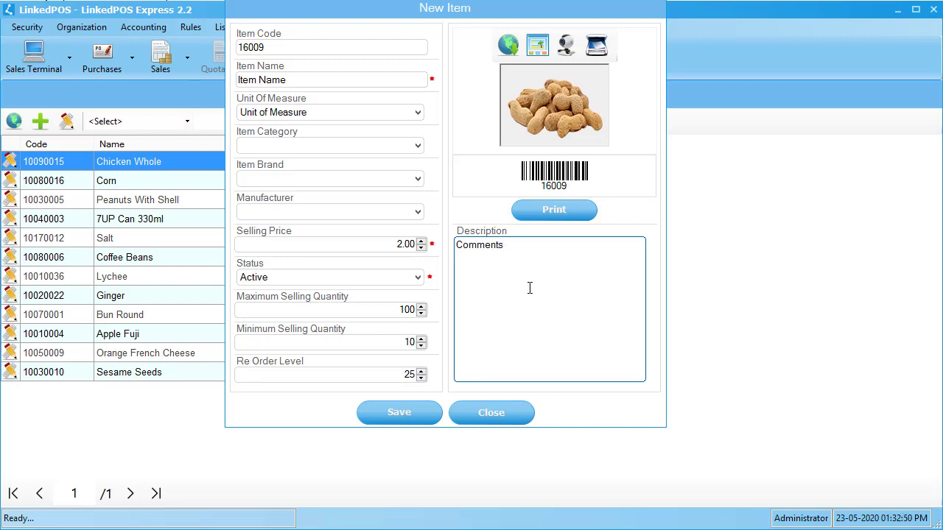
click(393, 415)
click(199, 395)
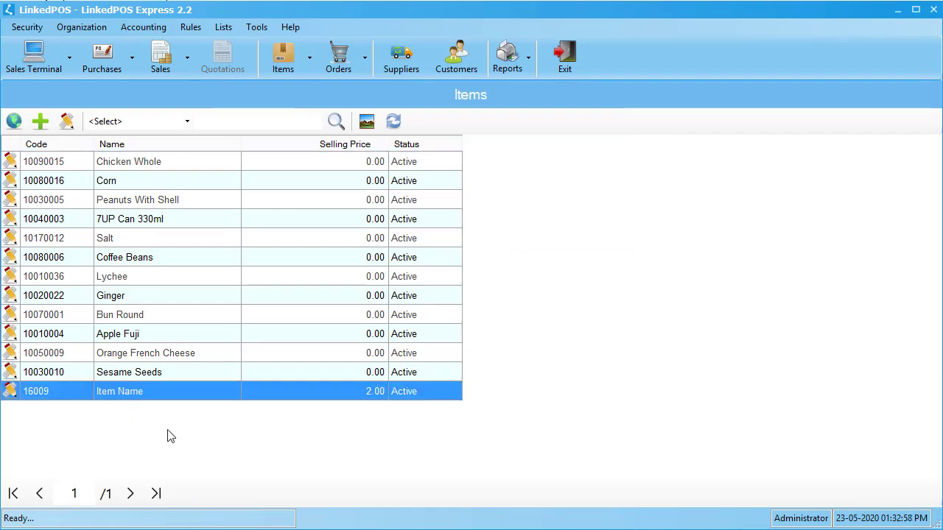
click(148, 356)
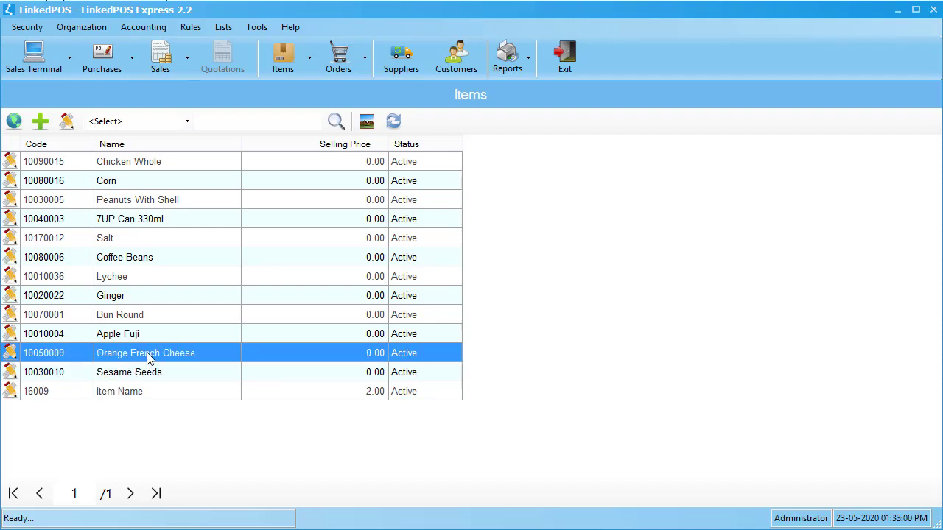
click(146, 377)
click(133, 392)
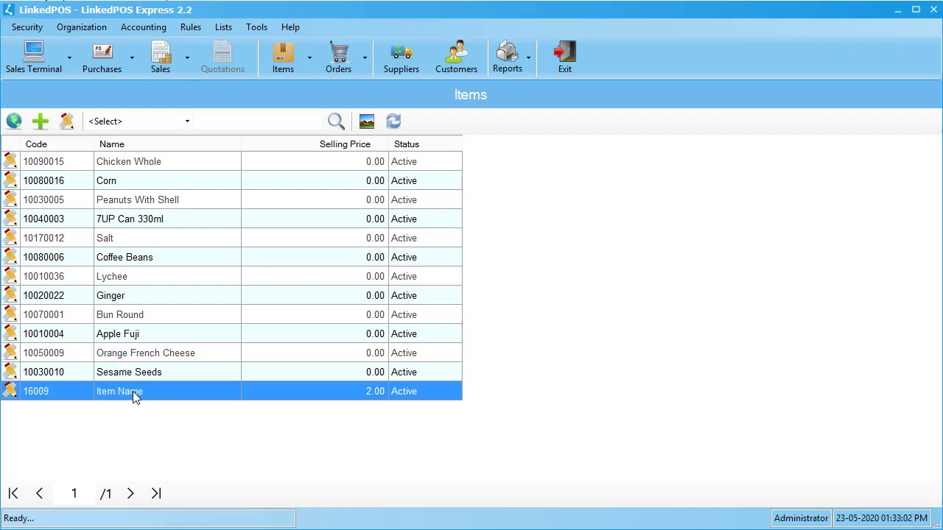
double_click(132, 391)
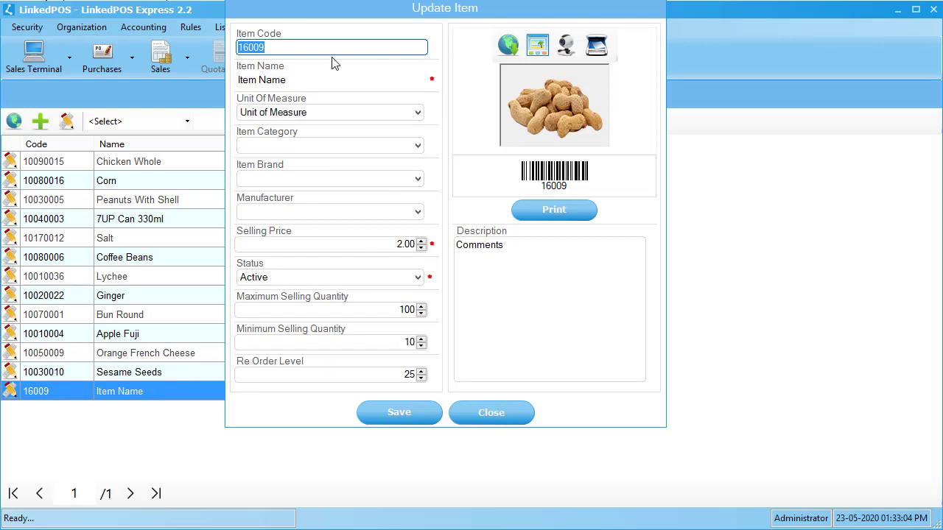
click(509, 413)
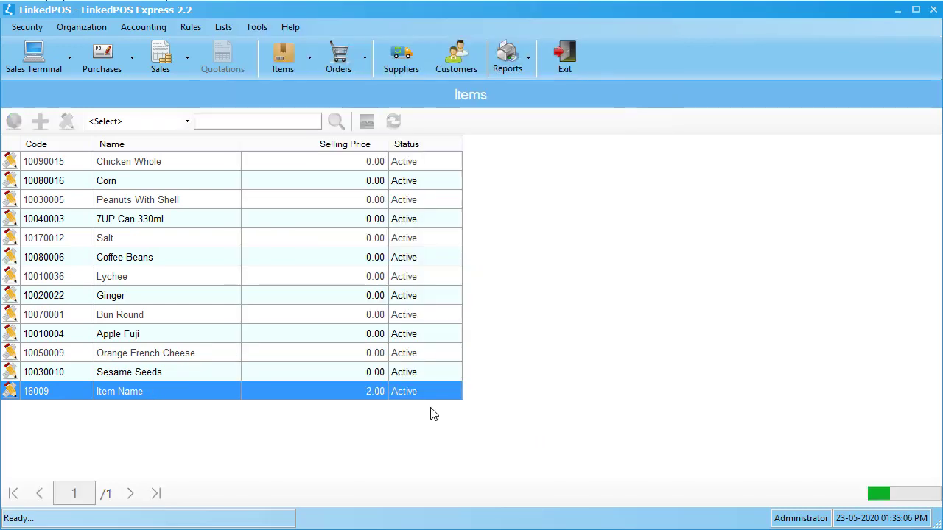
click(136, 373)
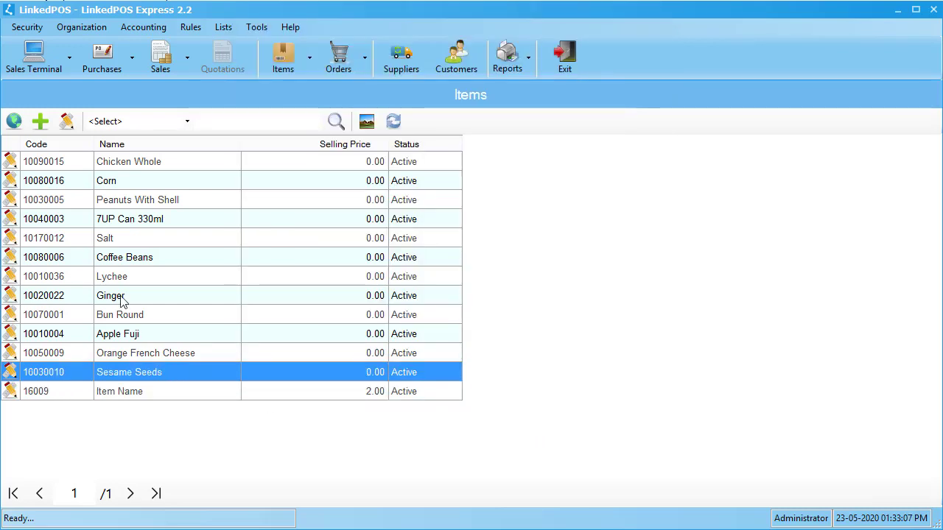
click(71, 121)
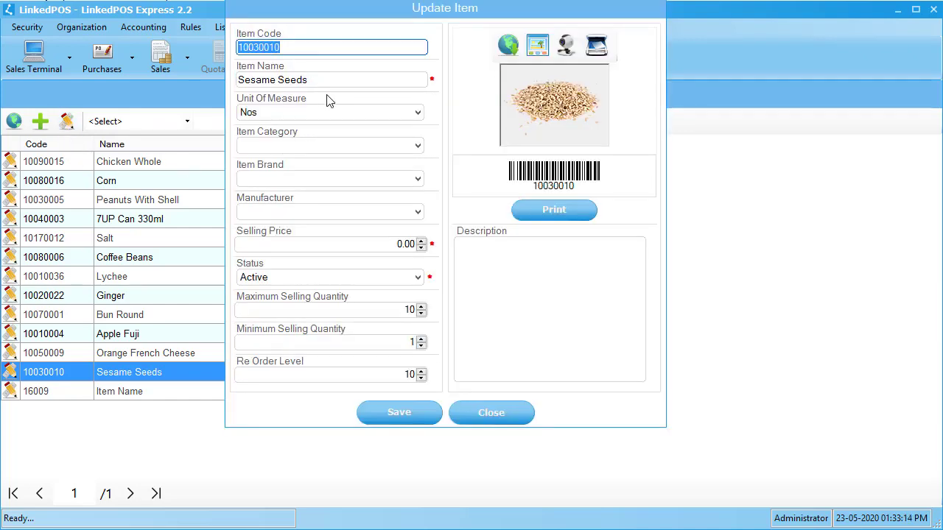
click(407, 421)
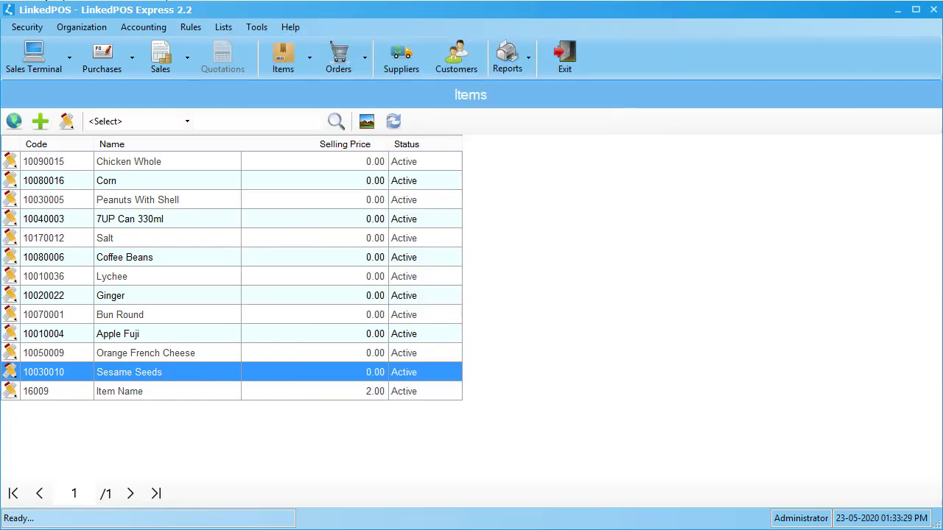